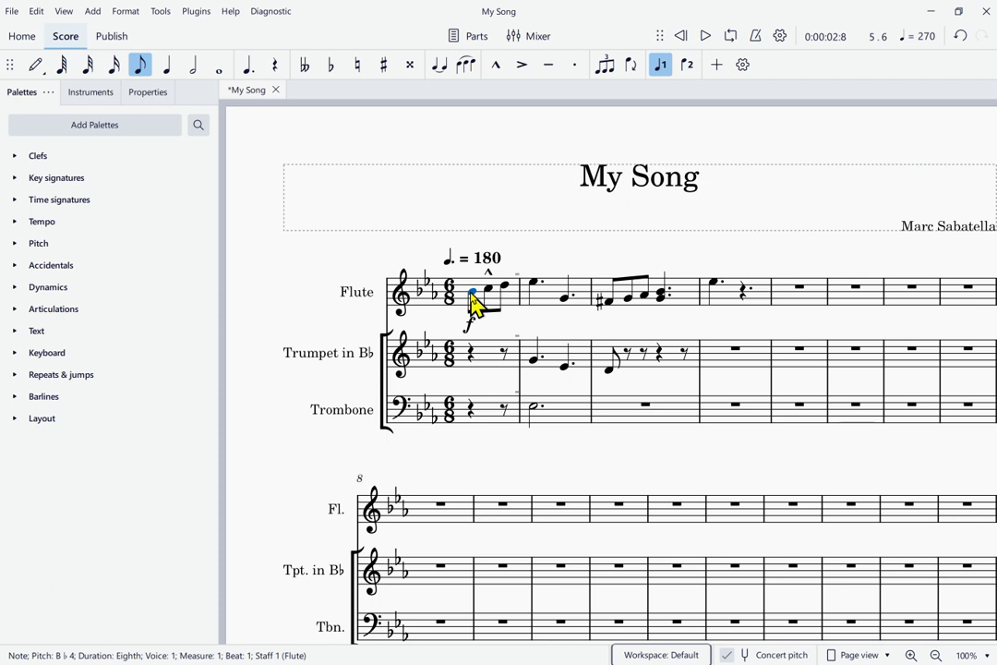
Cycle the keyboard focus through the window's main sections, from the page navigation and note input controls to the open score and status bar
key(Tab)
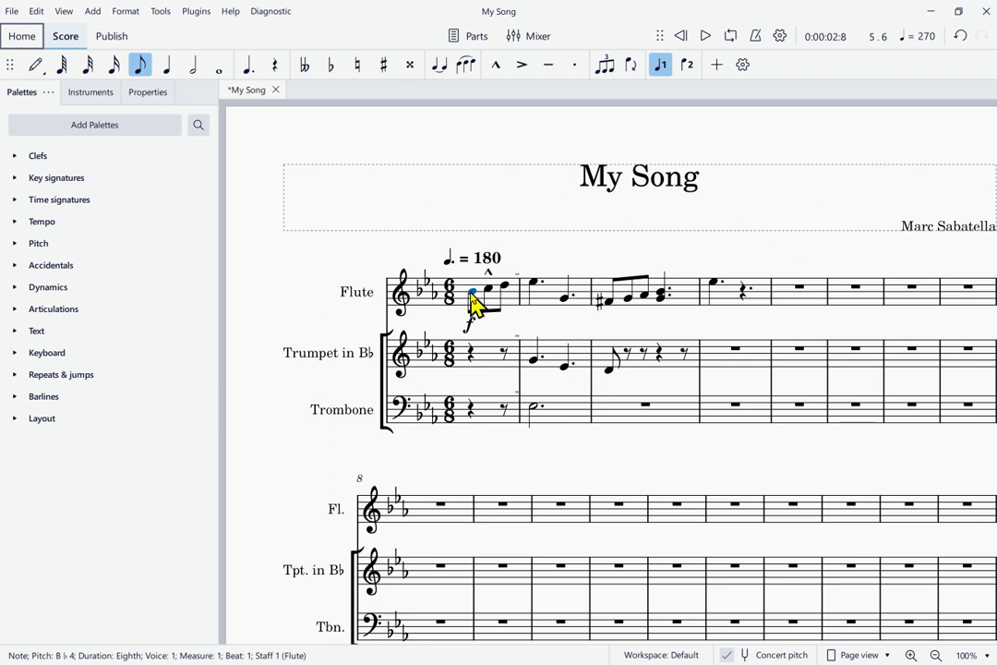
key(n)
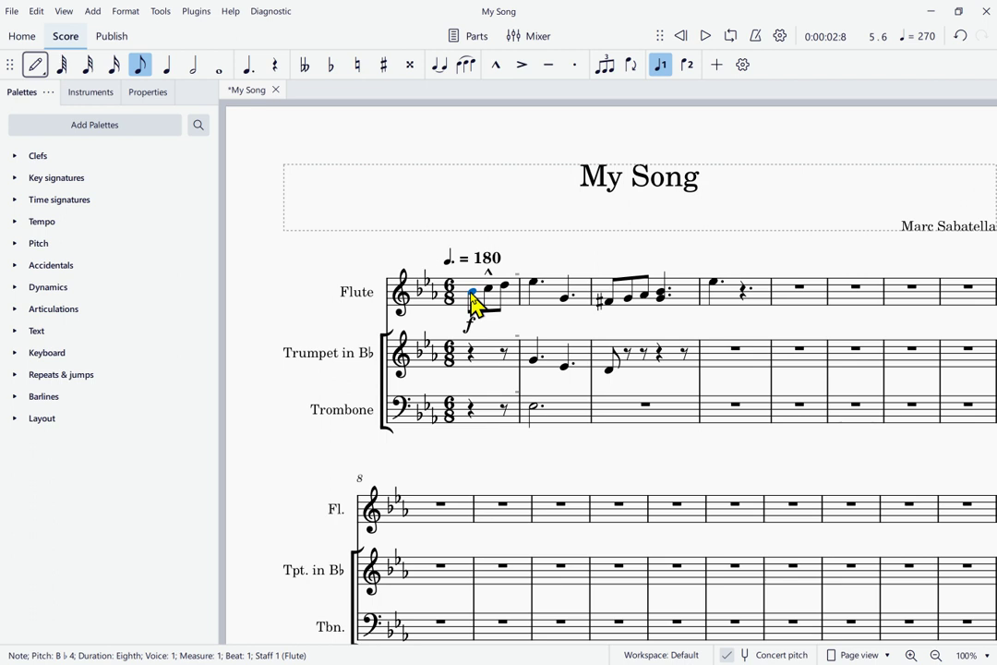
key(F6)
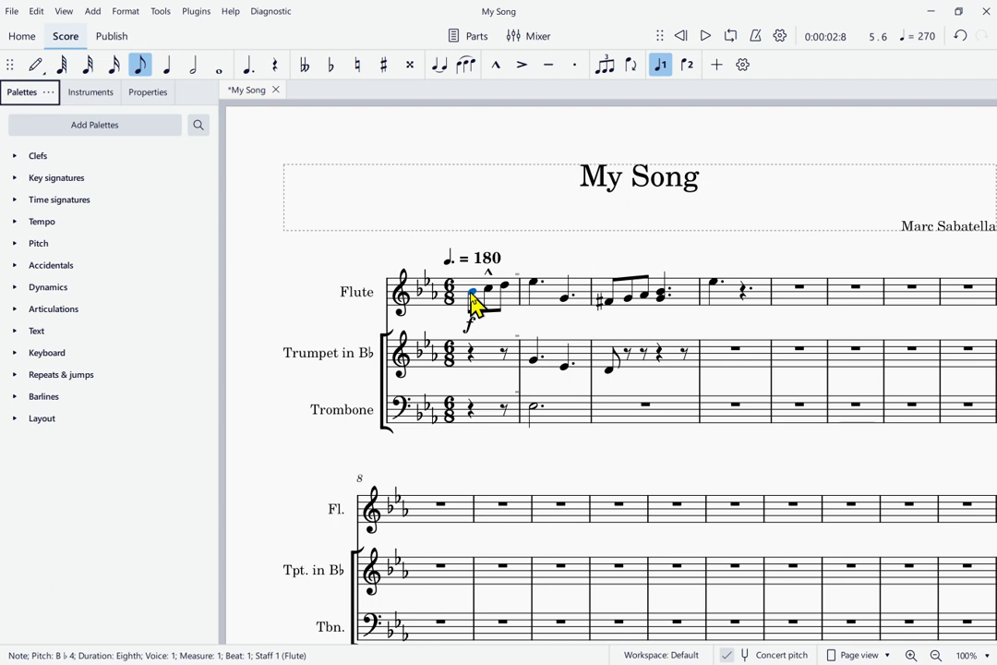
key(F6)
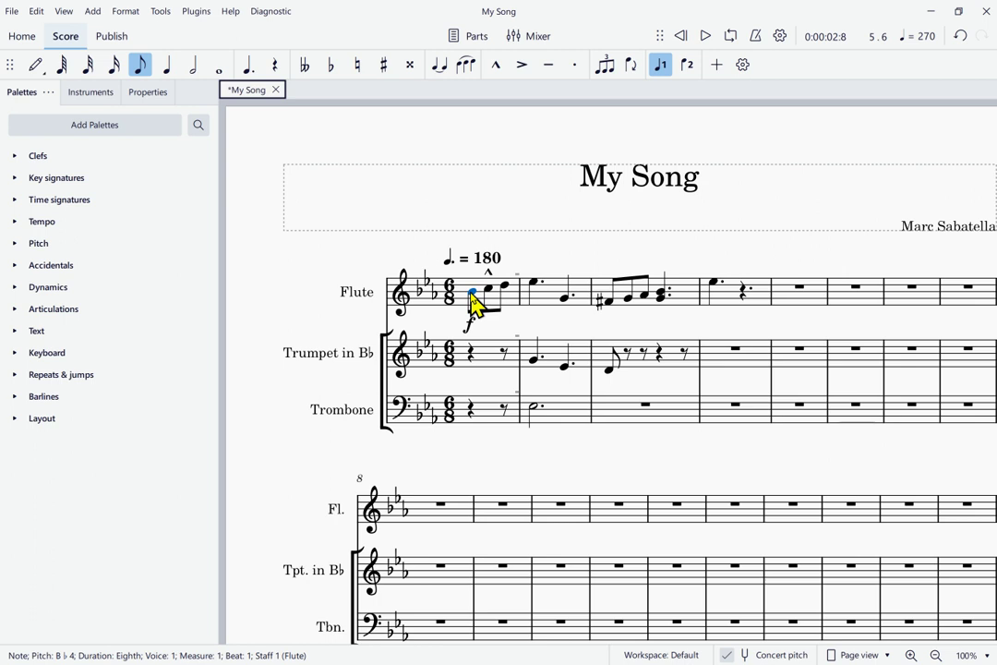
key(Tab)
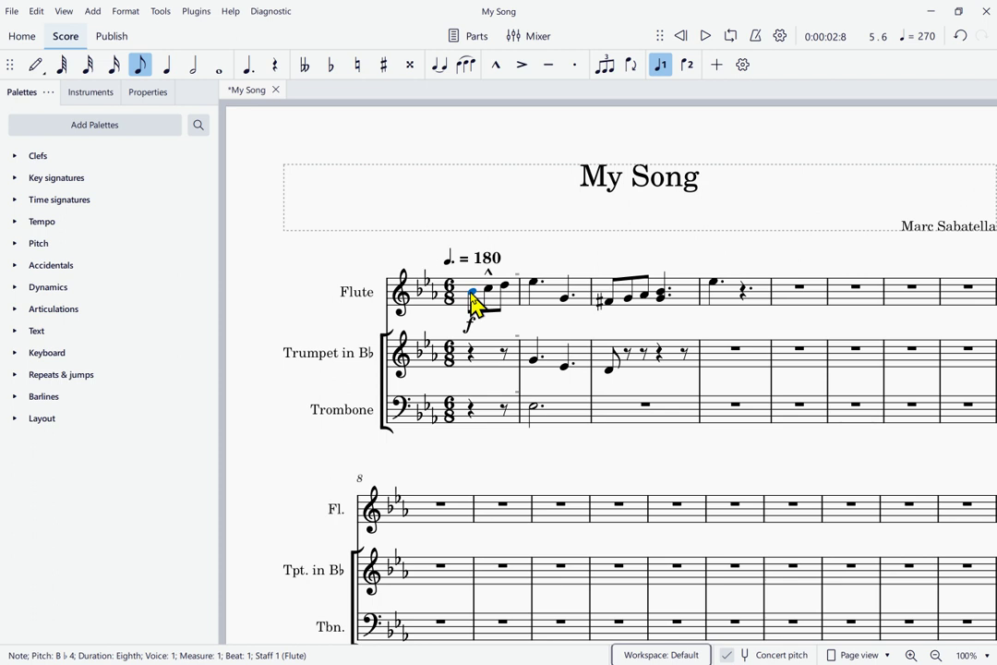
key(Tab)
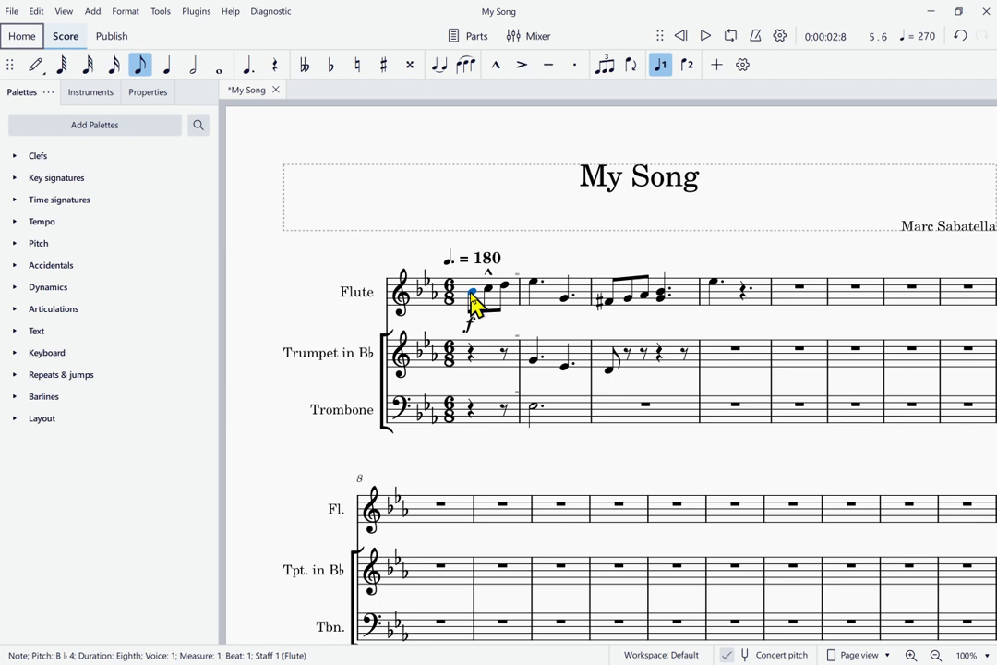
key(shift+Tab)
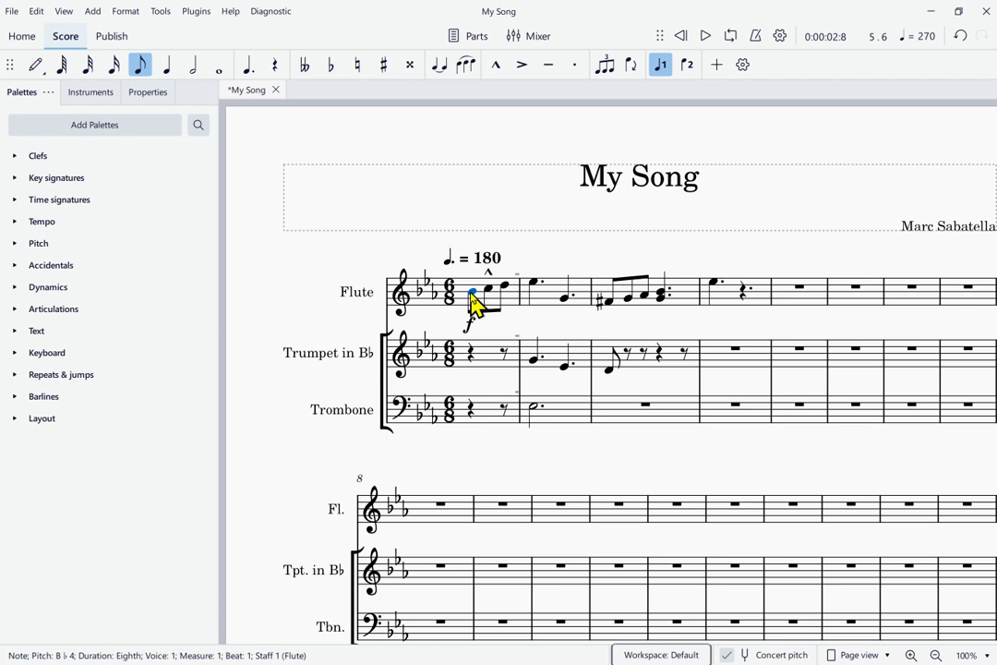
Move the focus past the concert pitch and page view settings and zoom the score in to 200%
key(Tab)
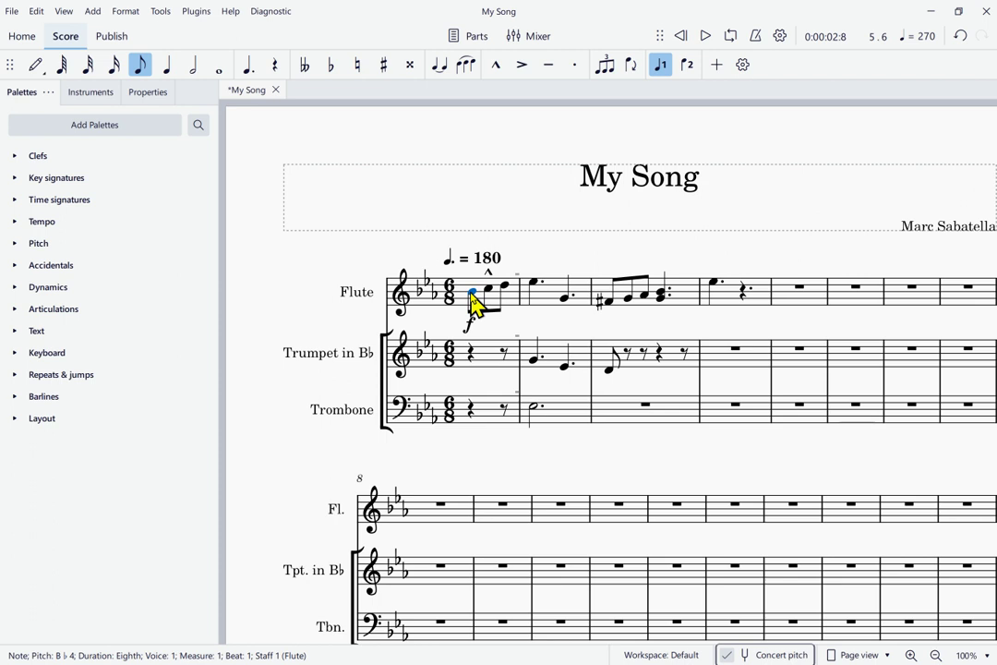
key(Tab)
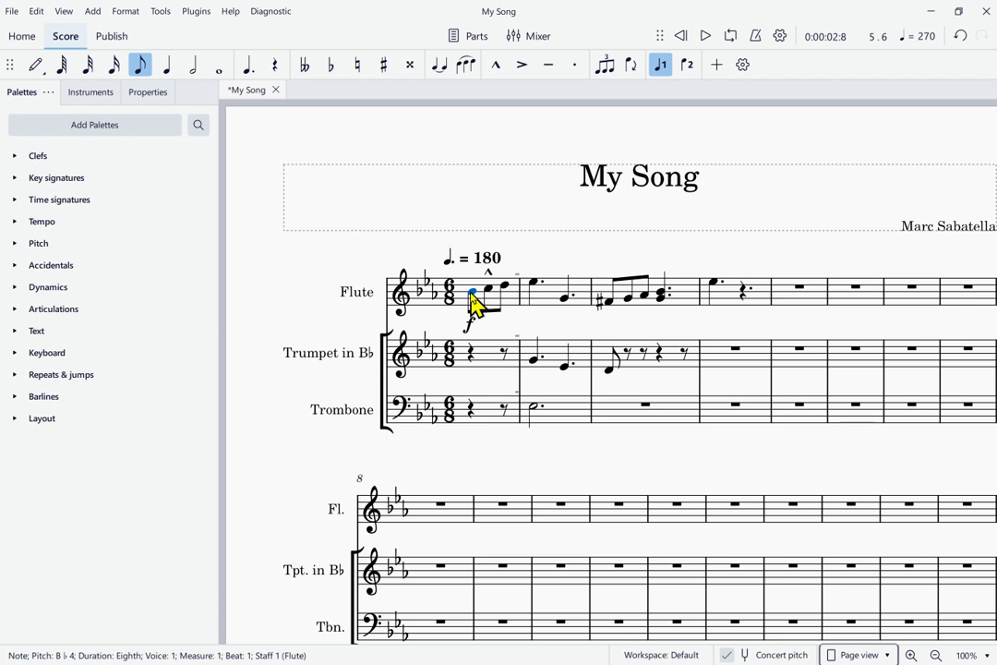
key(Tab)
key(ctrl+plus)
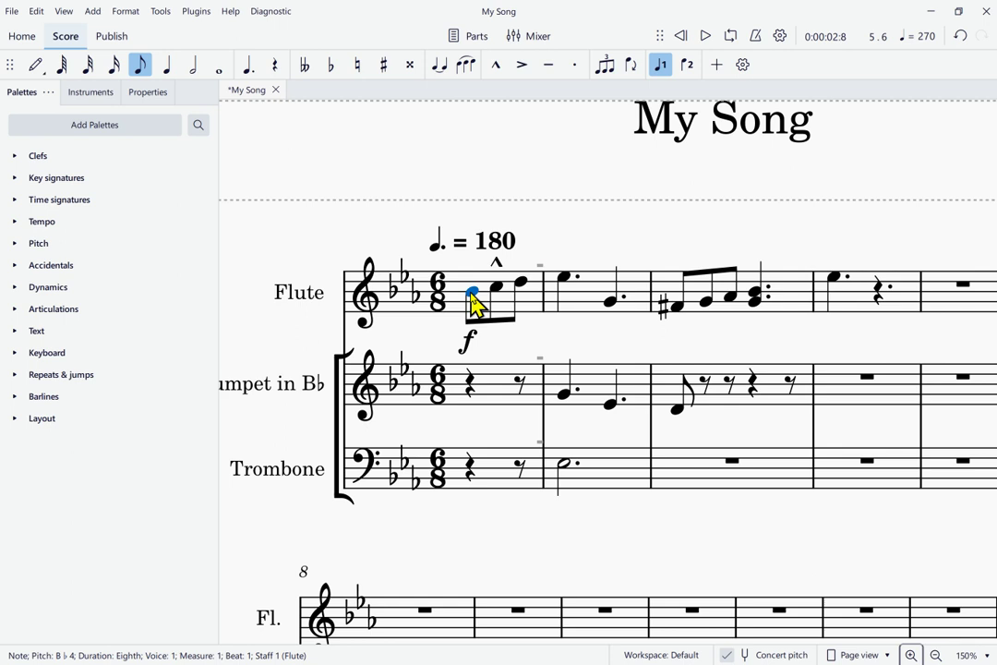
key(ctrl+plus)
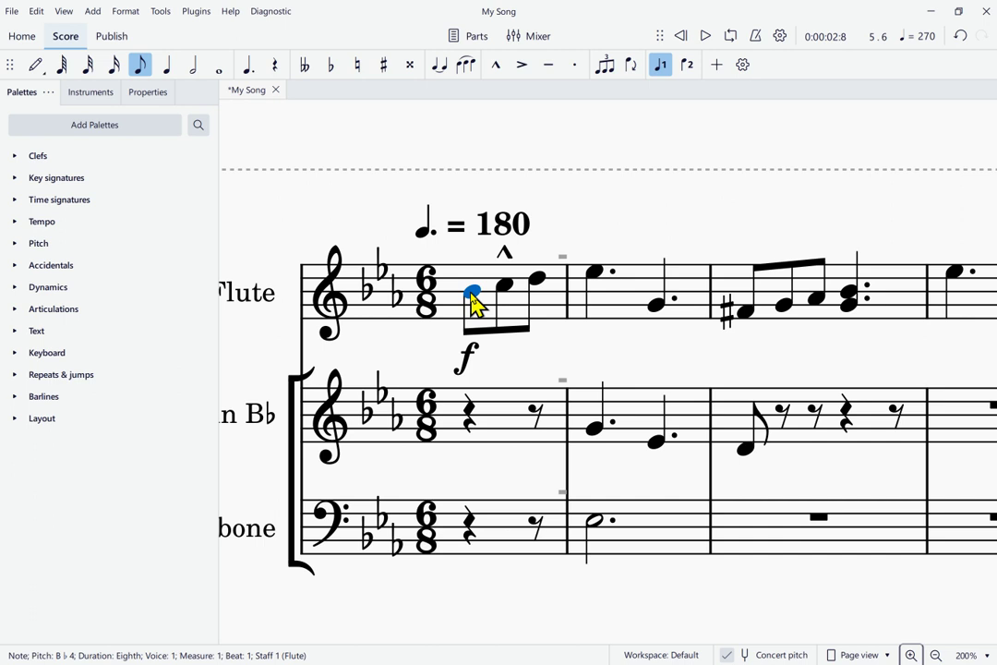
Move the focus through the Home, Score and Publish page choices and return to Home without switching pages
key(Tab)
key(Tab)
key(F6)
key(Right)
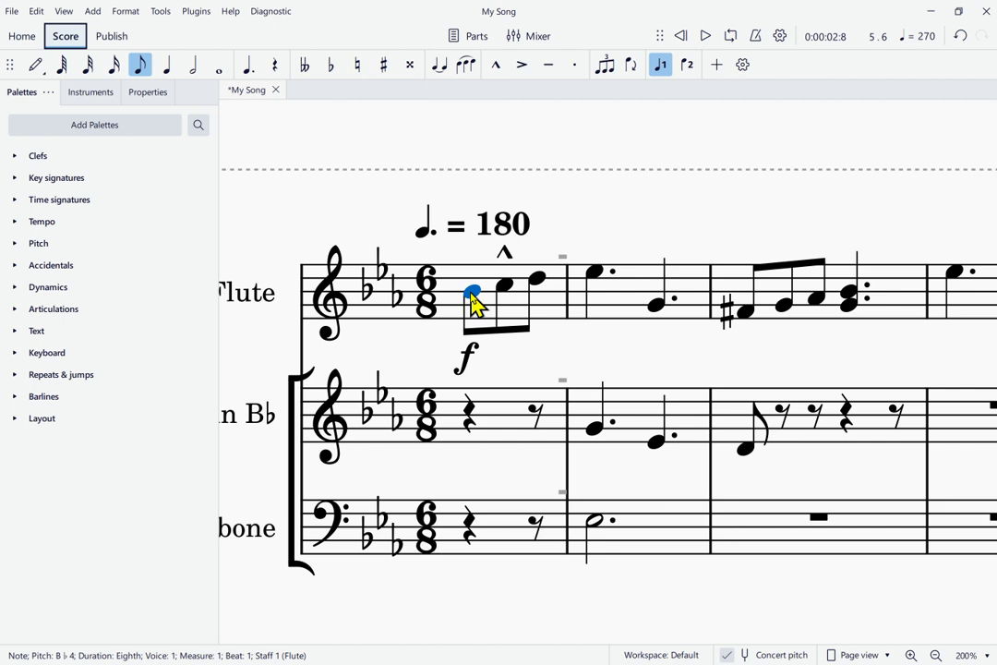
key(Right)
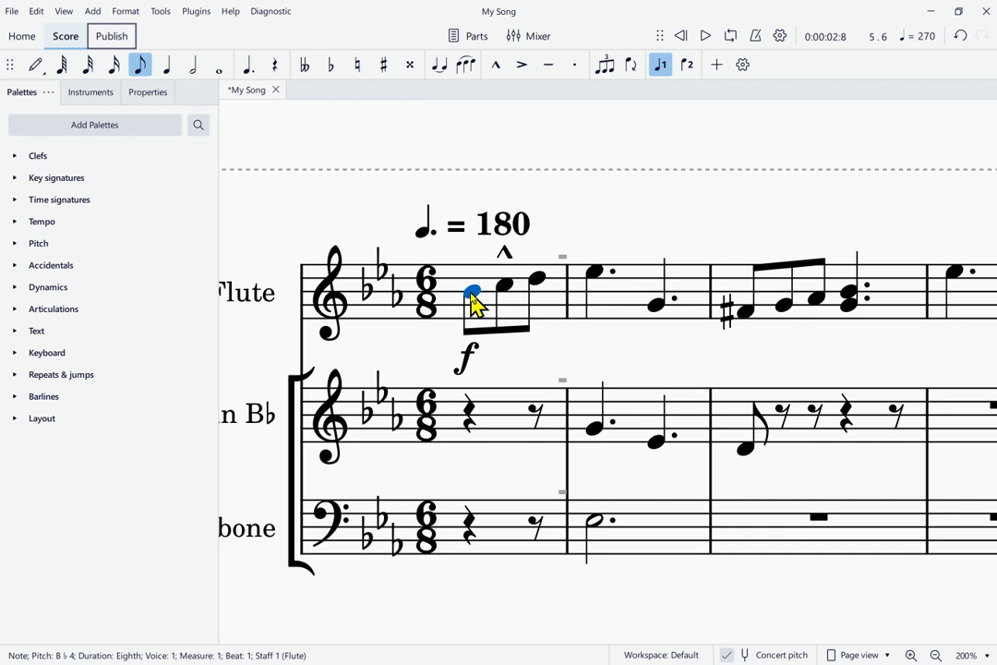
key(Left)
key(Left)
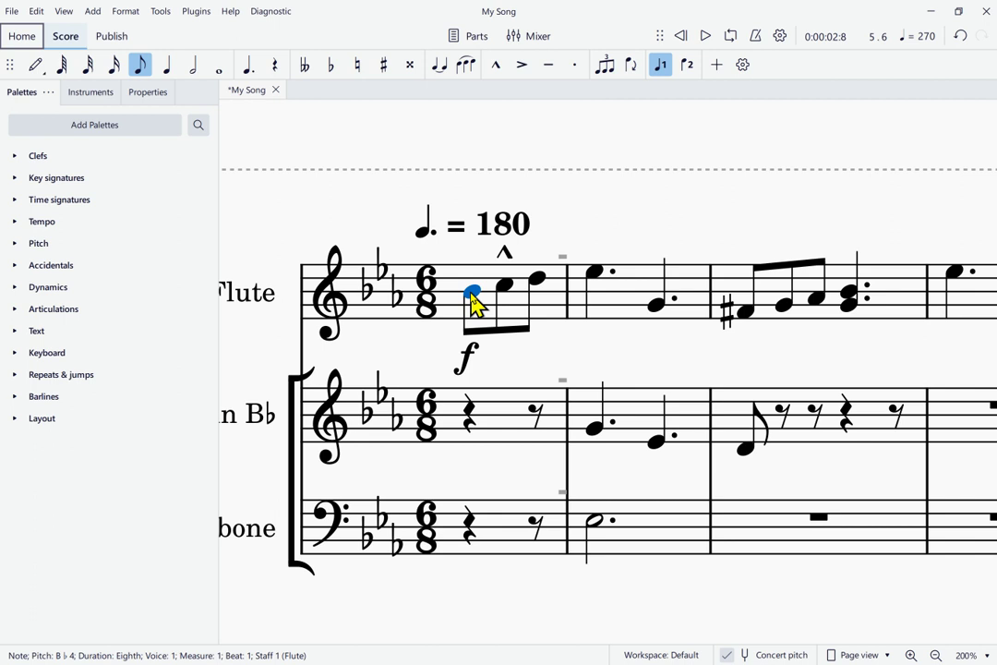
Step the focus through the Parts and Mixer controls and across the playback controls, starting from rewind
key(Tab)
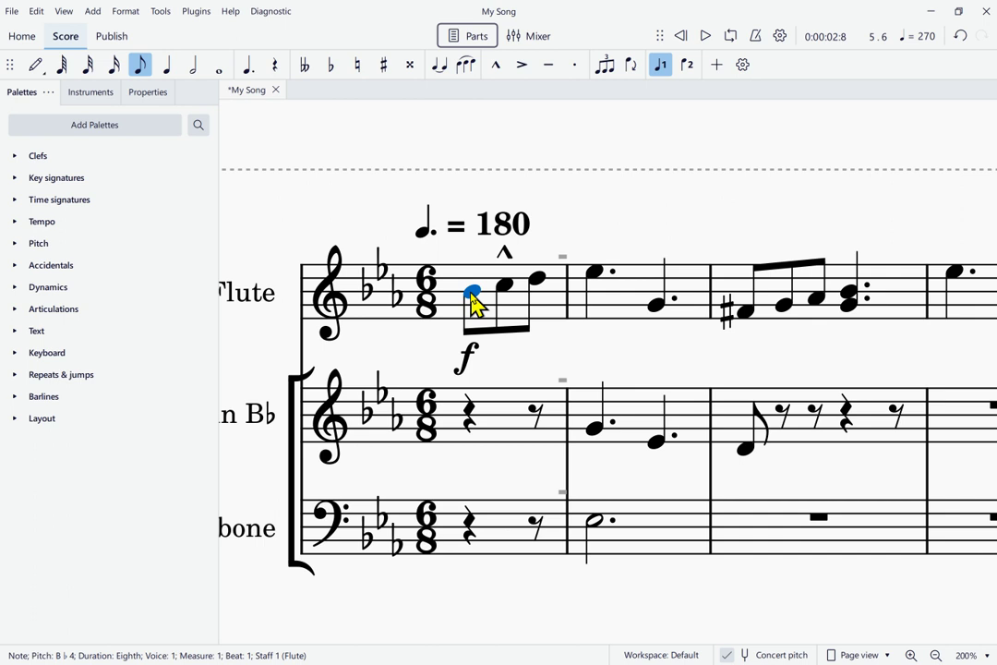
key(Tab)
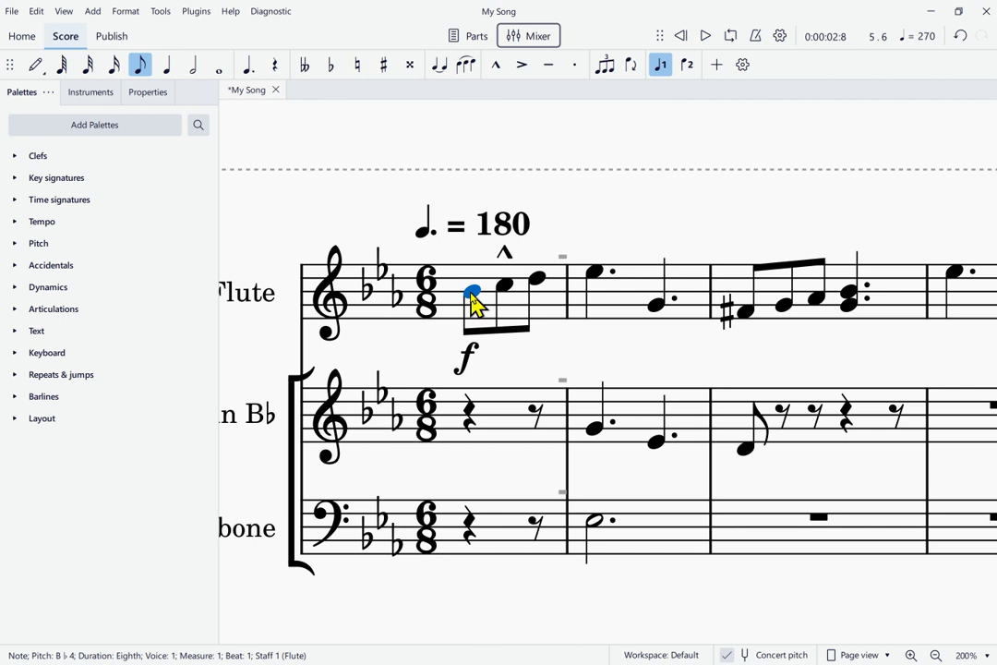
key(shift+Tab)
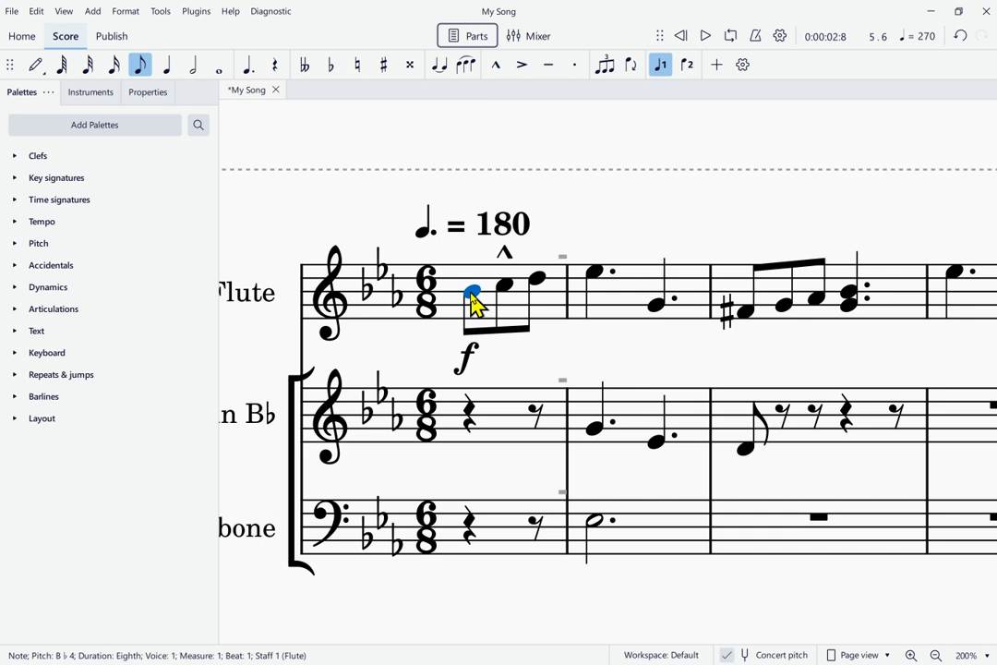
key(Tab)
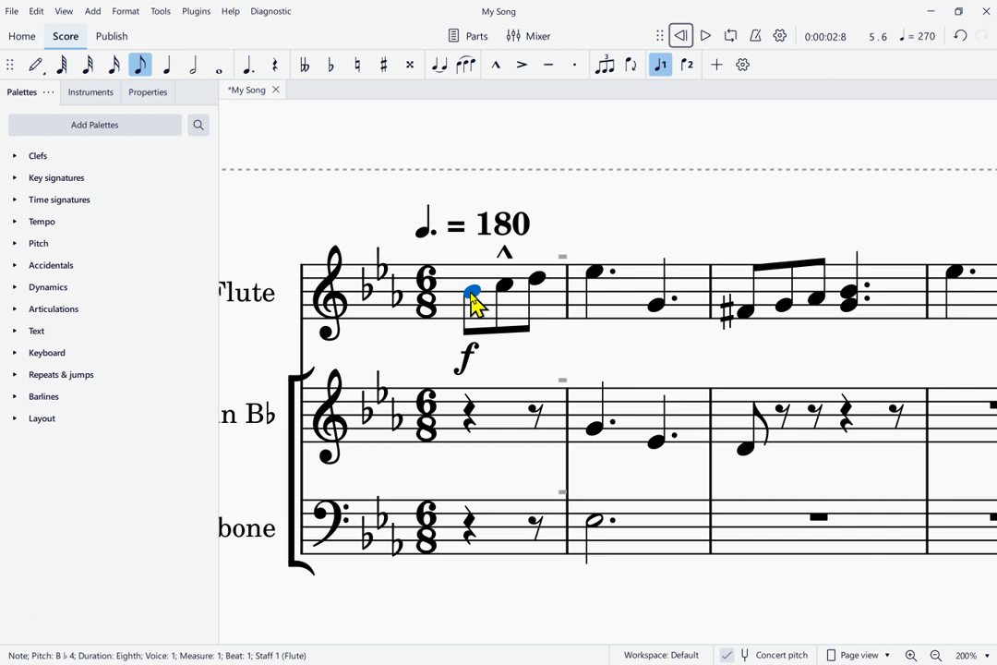
key(Right)
key(Right)
key(Right)
key(Right)
key(Right)
key(Tab)
Examine the note input controls one by one, from durations, rests and accidentals through ties, articulations, tuplets and voices to the customization settings
key(n)
key(Tab)
key(Tab)
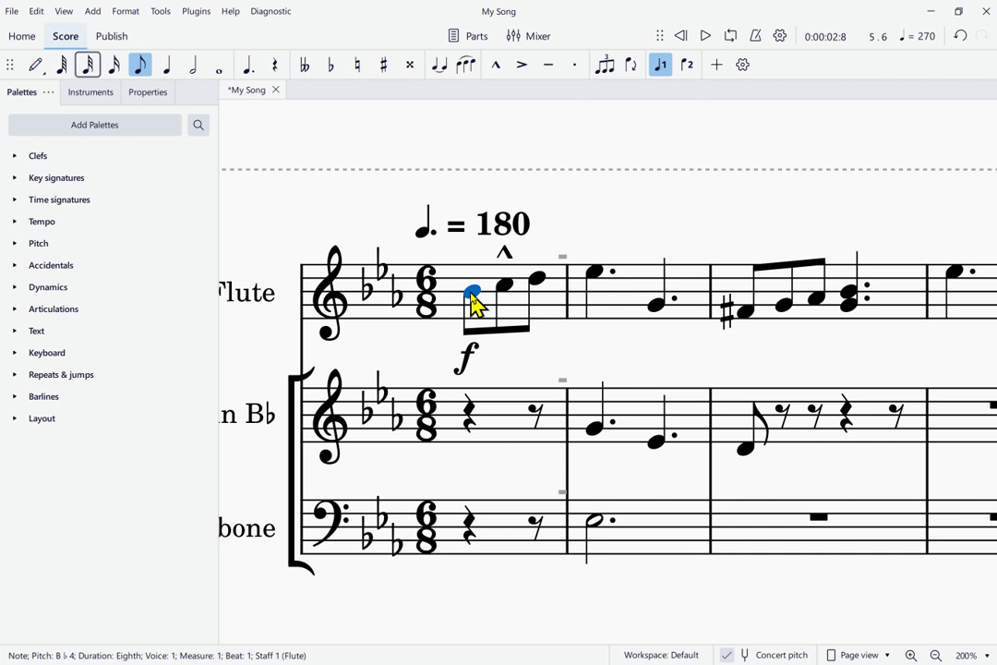
key(Tab)
key(Tab)
key(Tab)
key(Tab)
key(Tab)
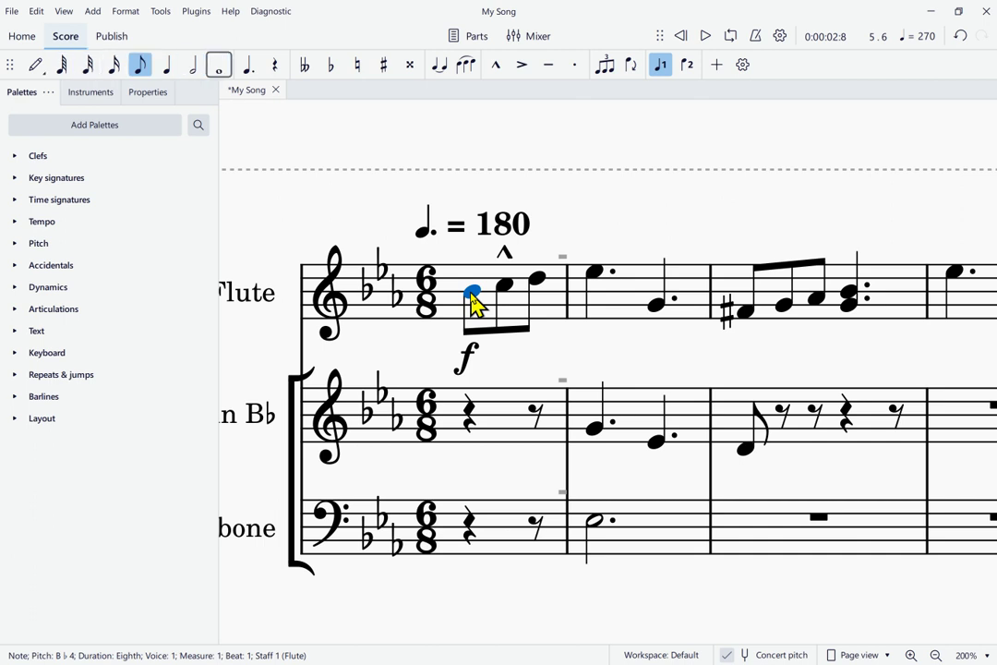
key(Tab)
key(Tab)
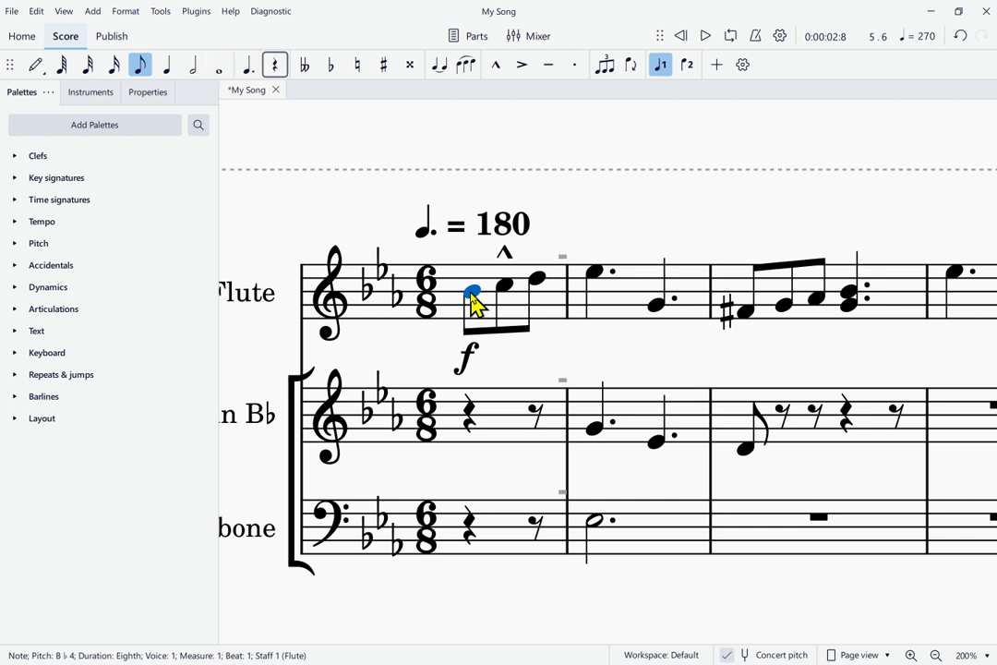
key(Tab)
key(Tab)
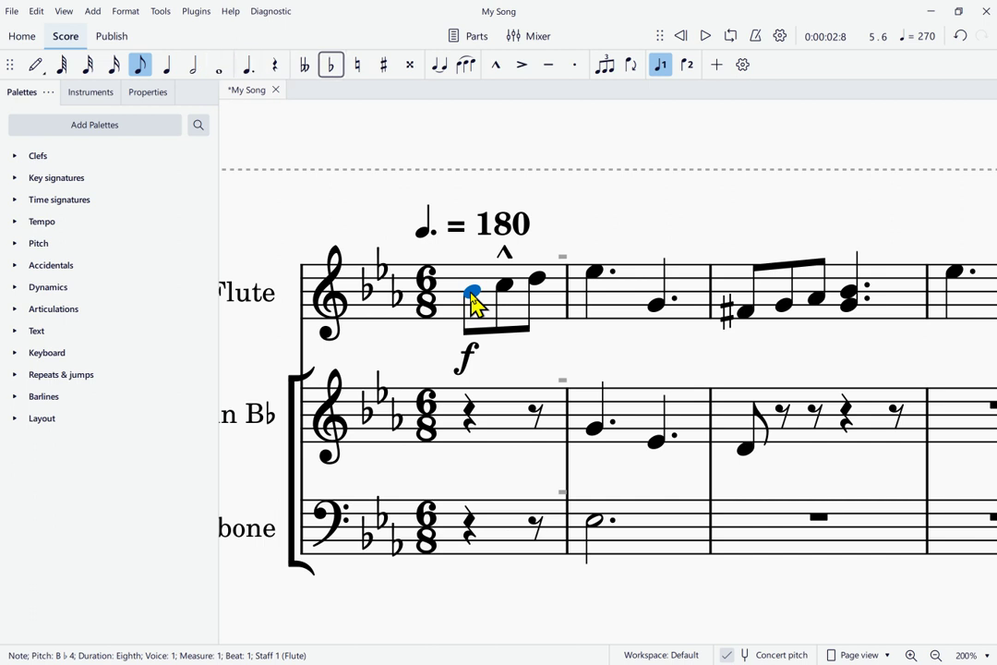
key(Tab)
key(Tab)
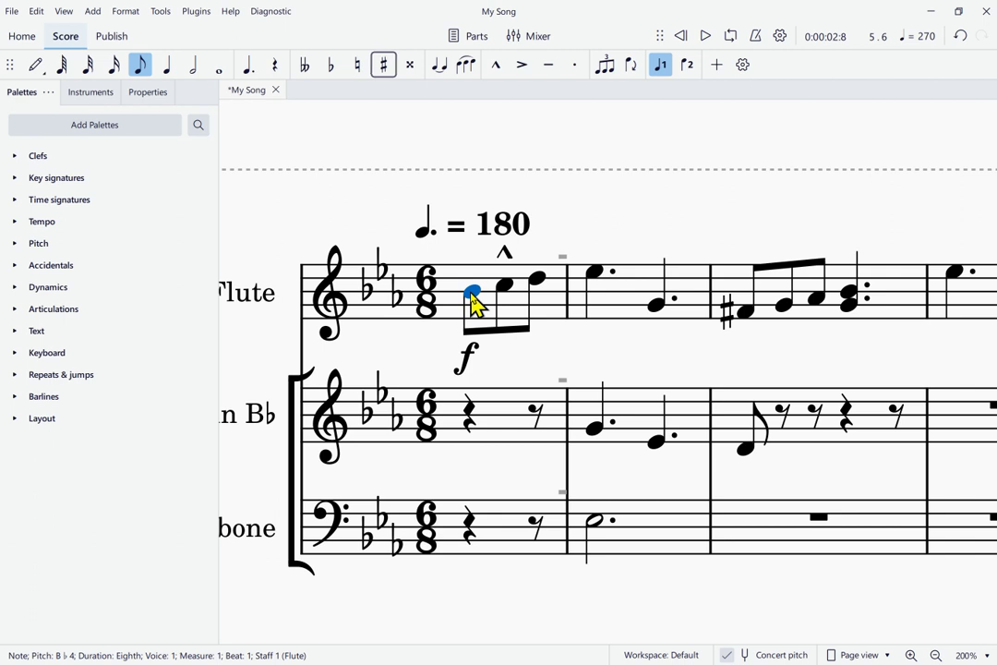
key(Tab)
key(Tab)
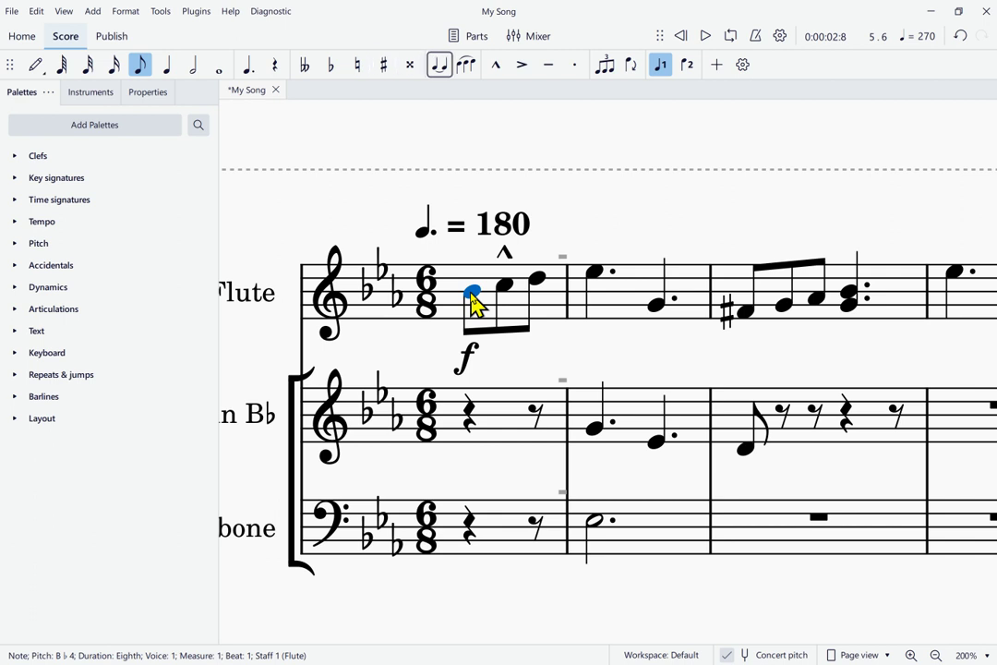
key(Tab)
key(Tab)
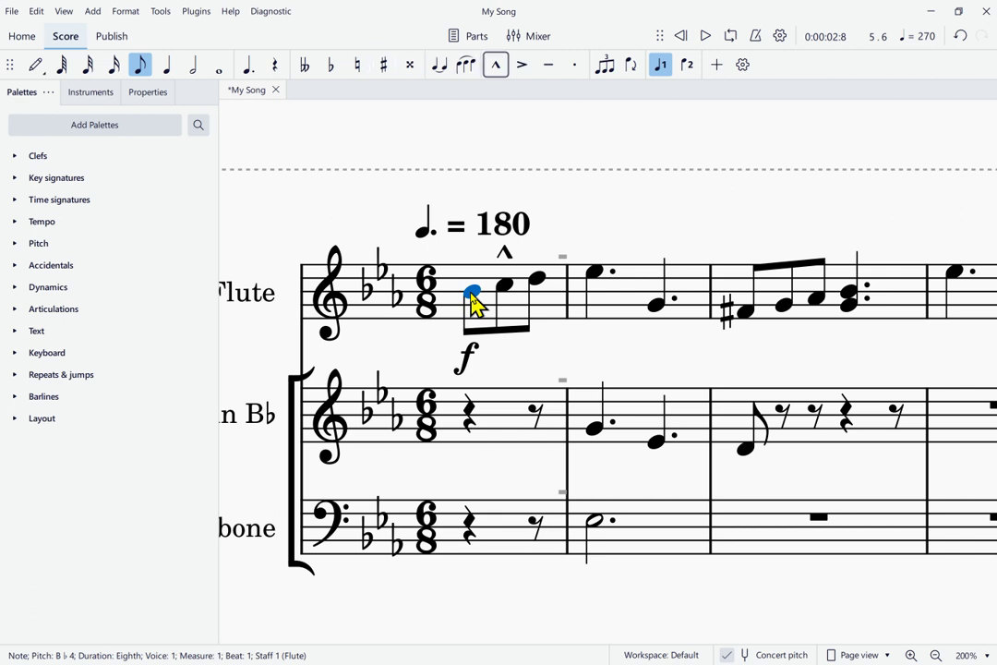
key(Tab)
key(Tab)
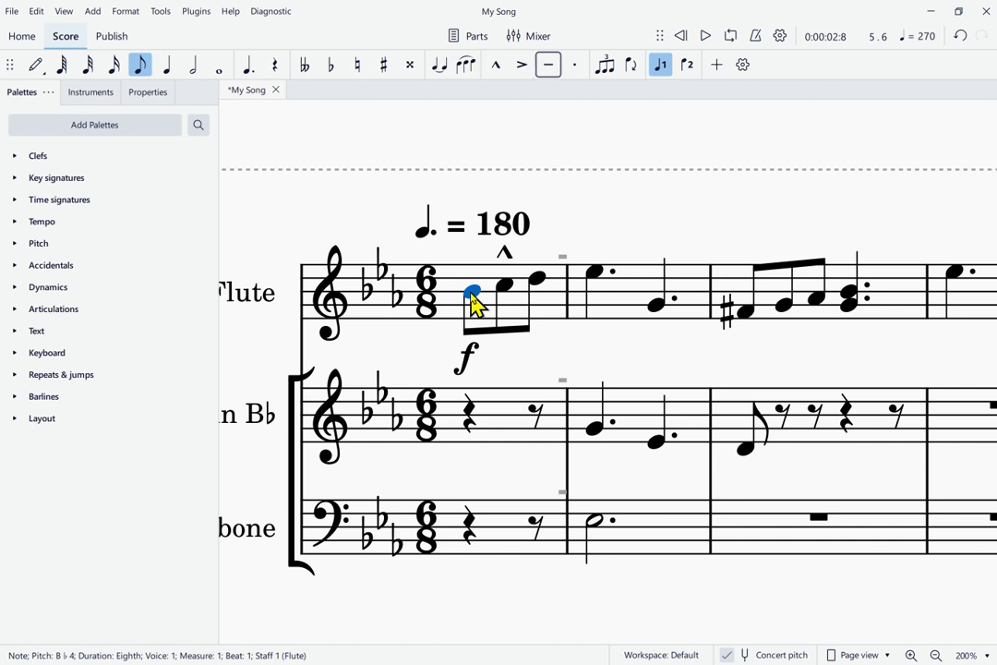
key(Tab)
key(Tab)
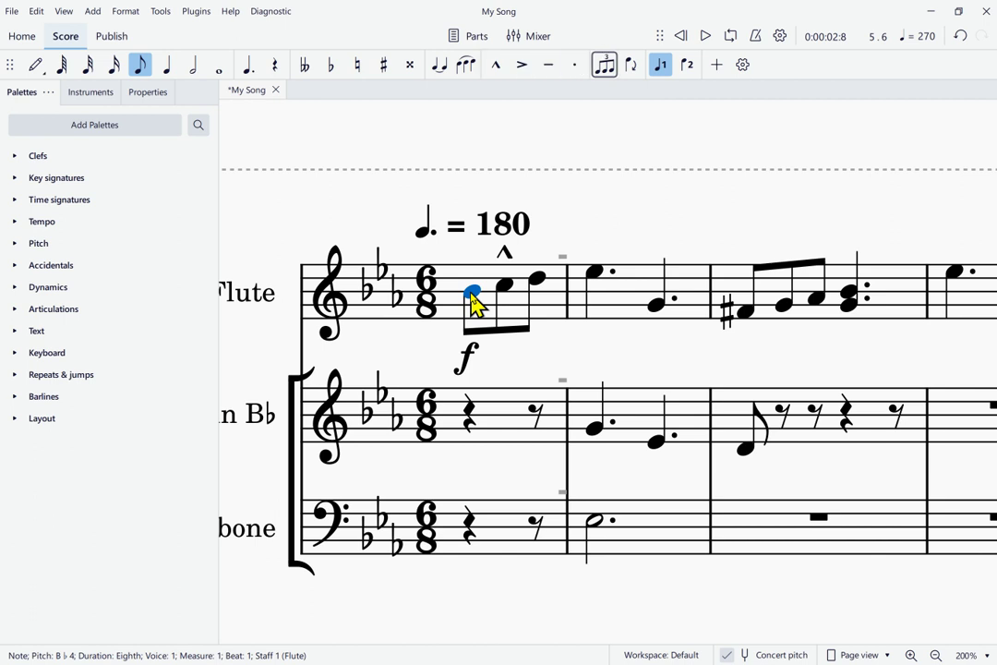
key(Tab)
key(Tab)
key(Tab)
key(Tab)
key(Tab)
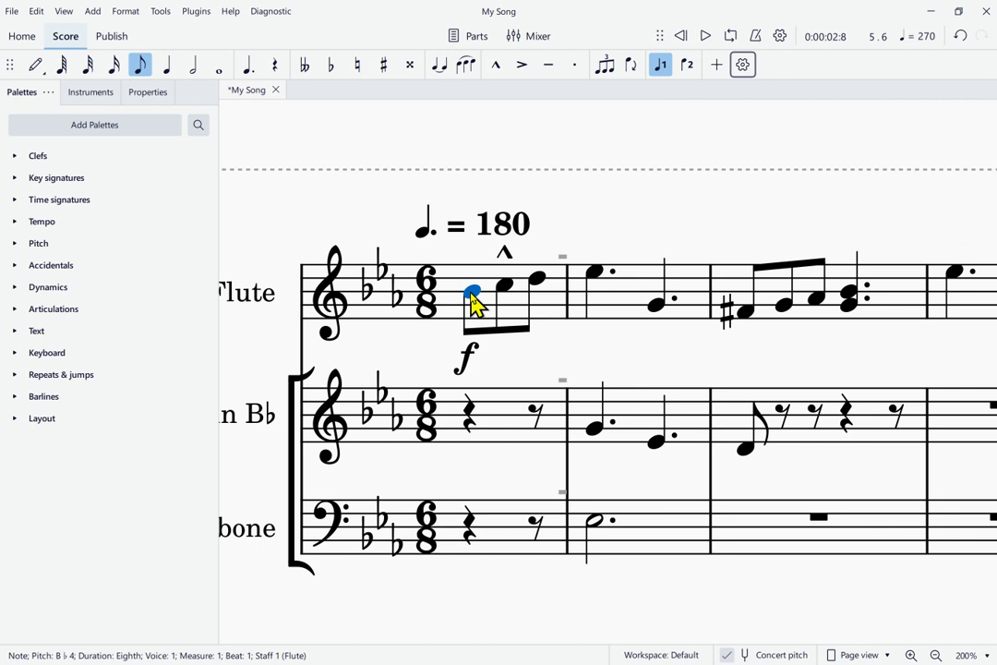
Show the score's list of instruments in place of the palettes
key(Tab)
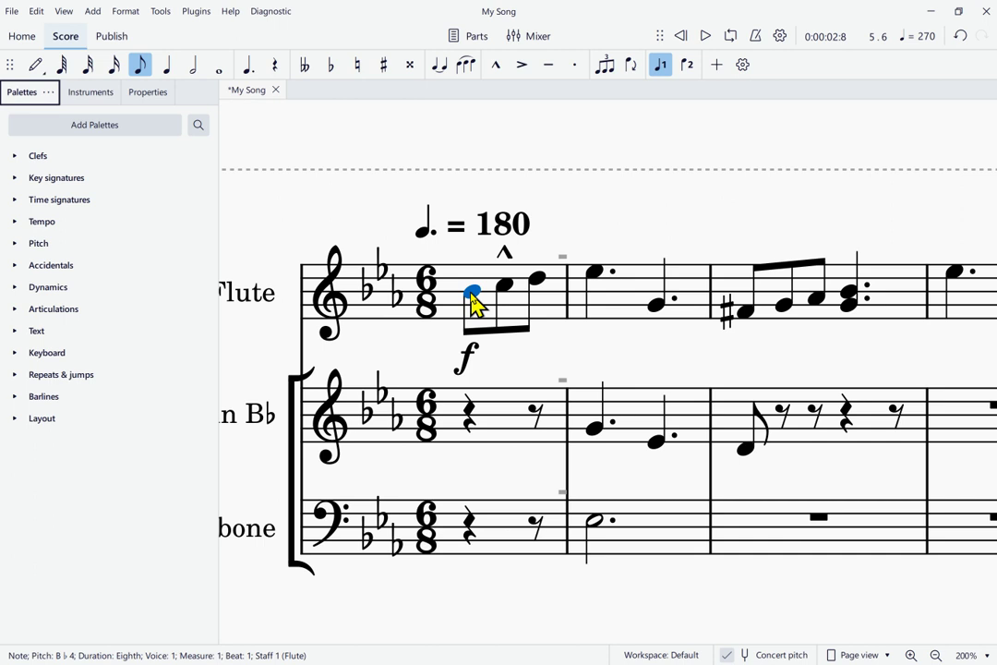
key(Tab)
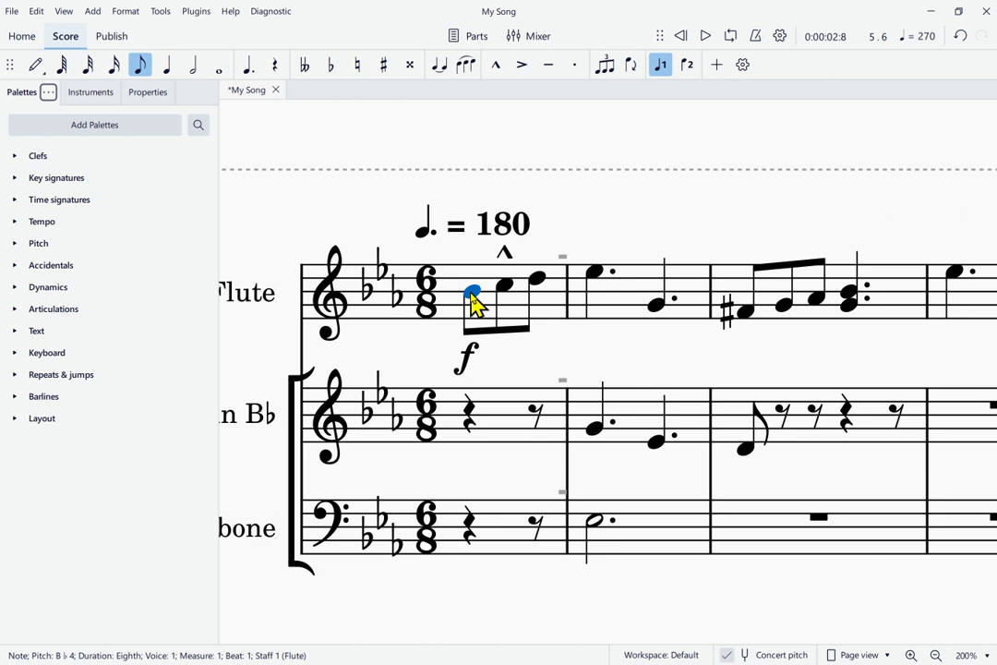
key(Tab)
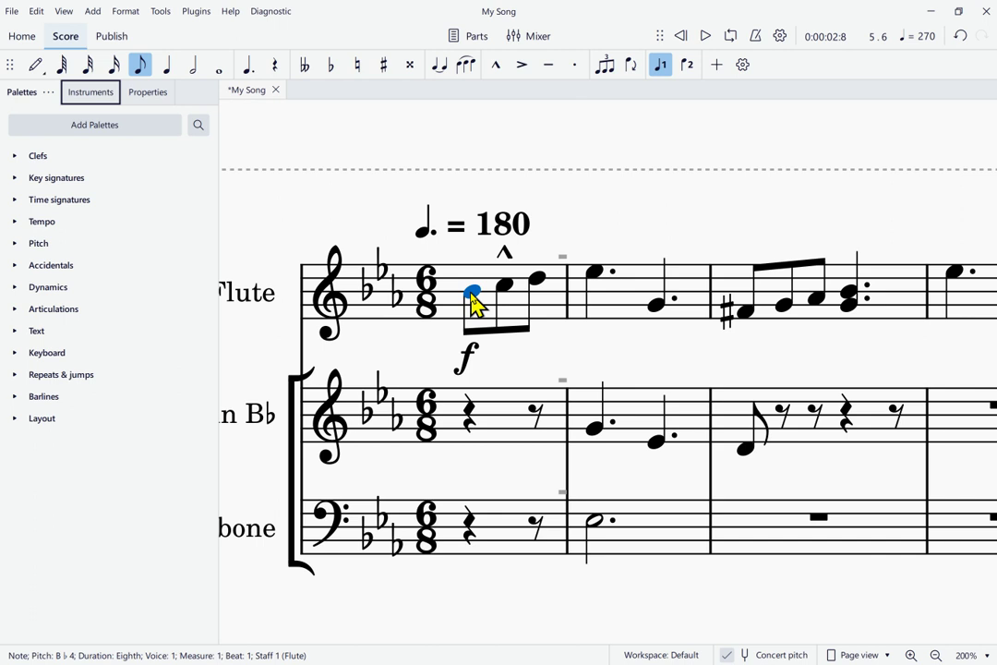
key(Return)
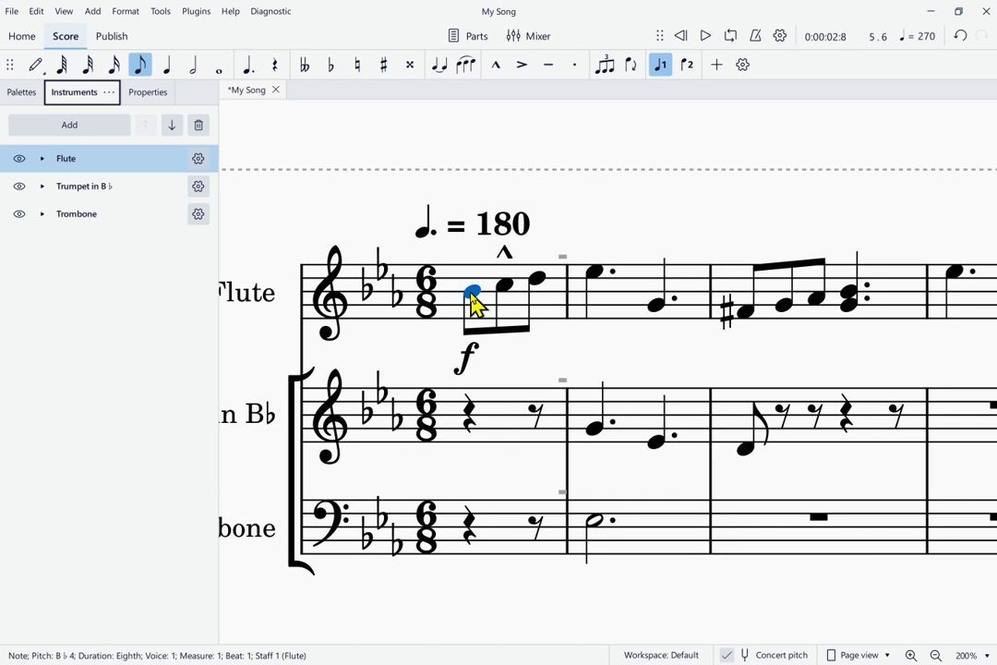
Show the properties of the selected flute note, step the focus through the General and Note sections, and continue to the open score
key(Tab)
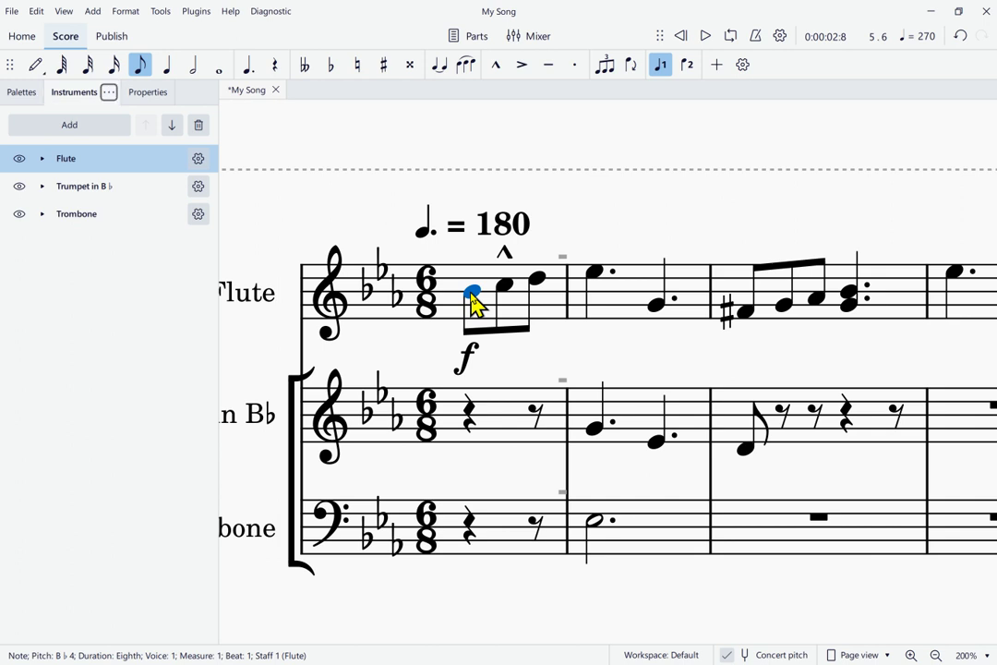
key(Tab)
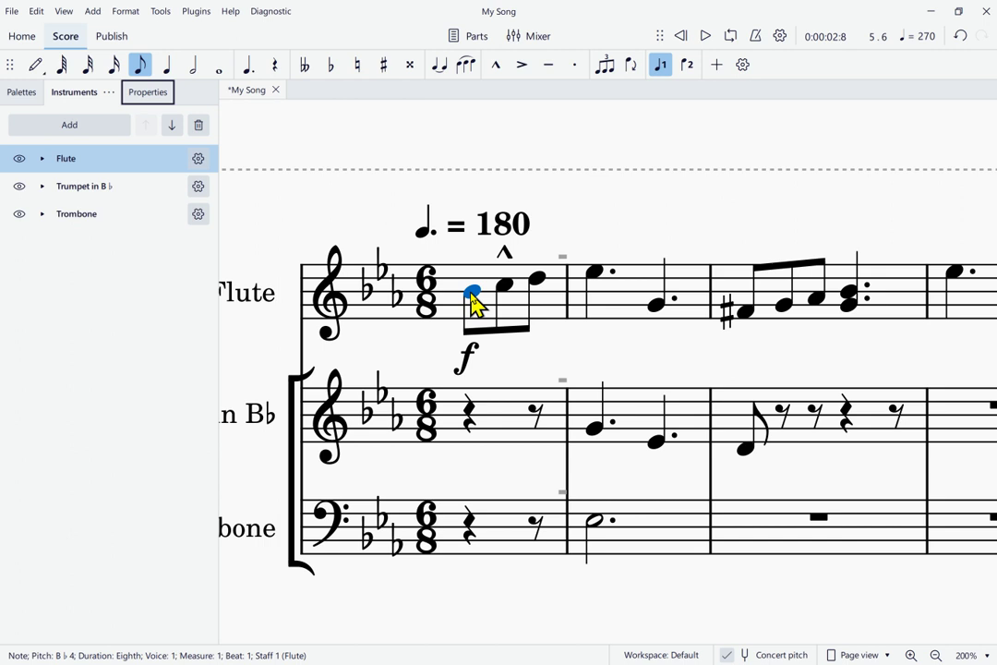
key(Return)
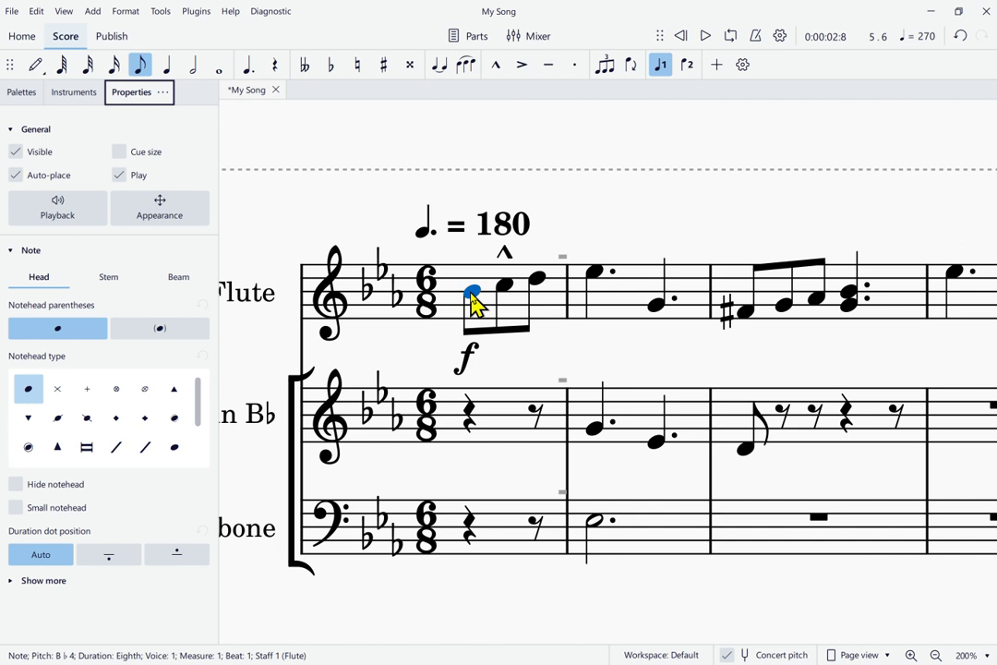
key(Tab)
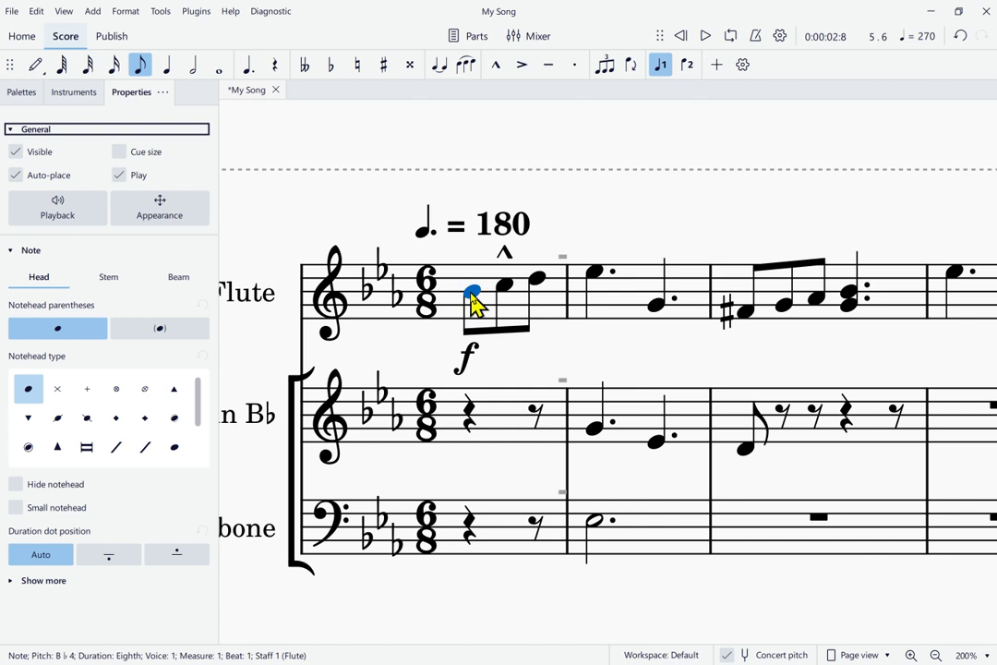
key(Tab)
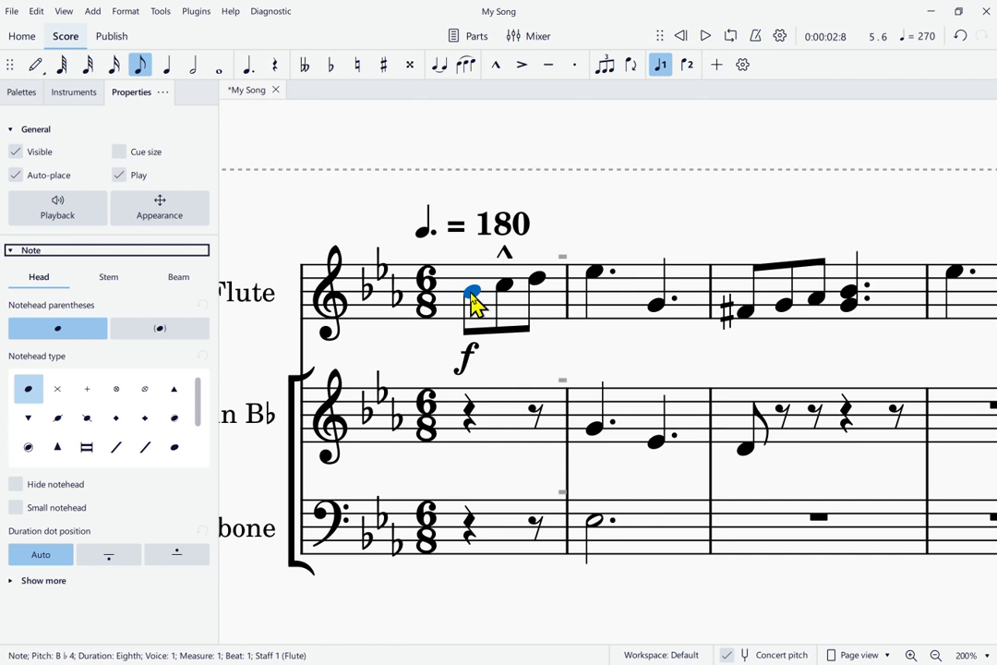
key(Tab)
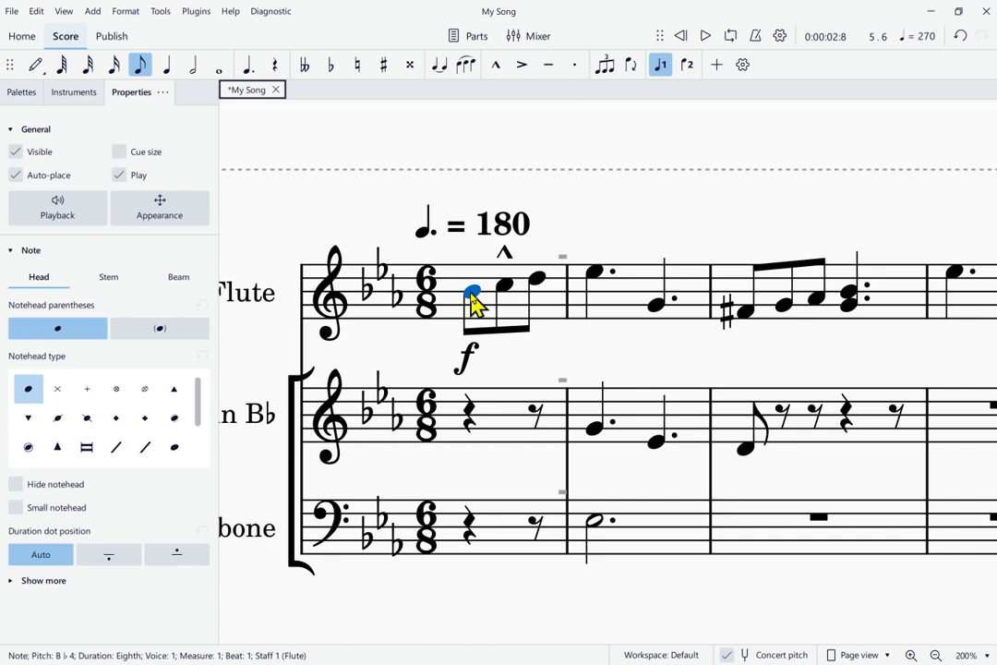
Step the focus through all the menu headings from File to Diagnostic without opening any
key(alt)
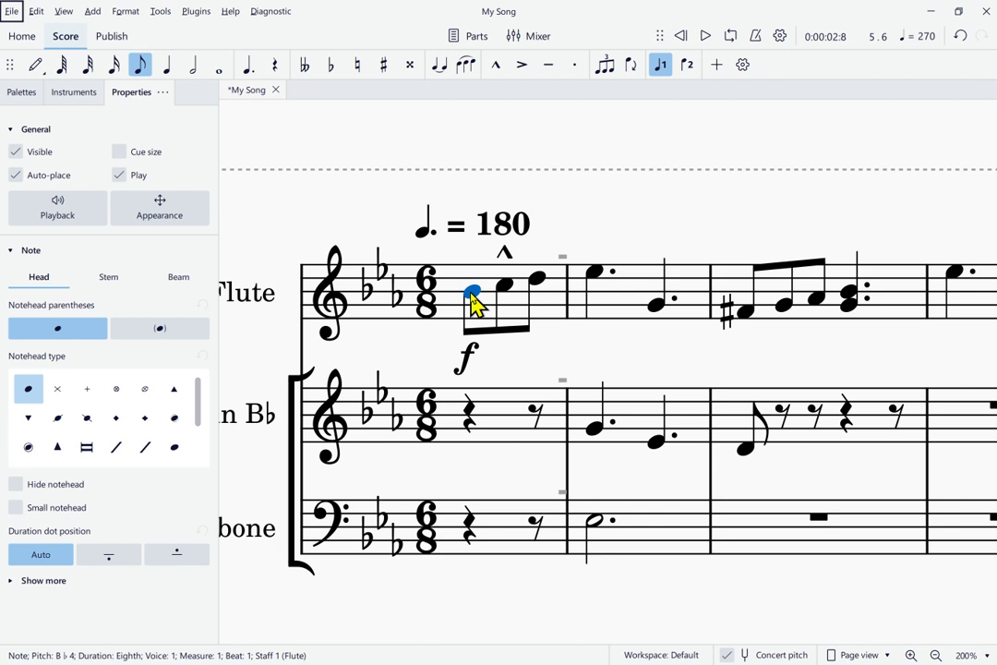
key(Right)
key(Right)
key(Right)
key(Right)
key(Right)
key(Right)
key(Right)
key(Right)
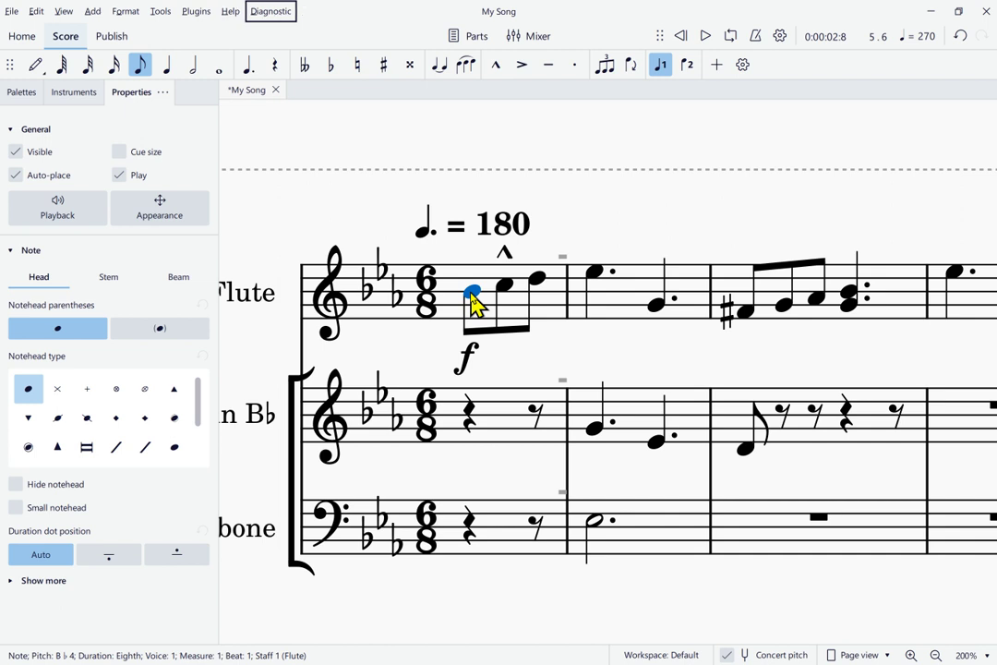